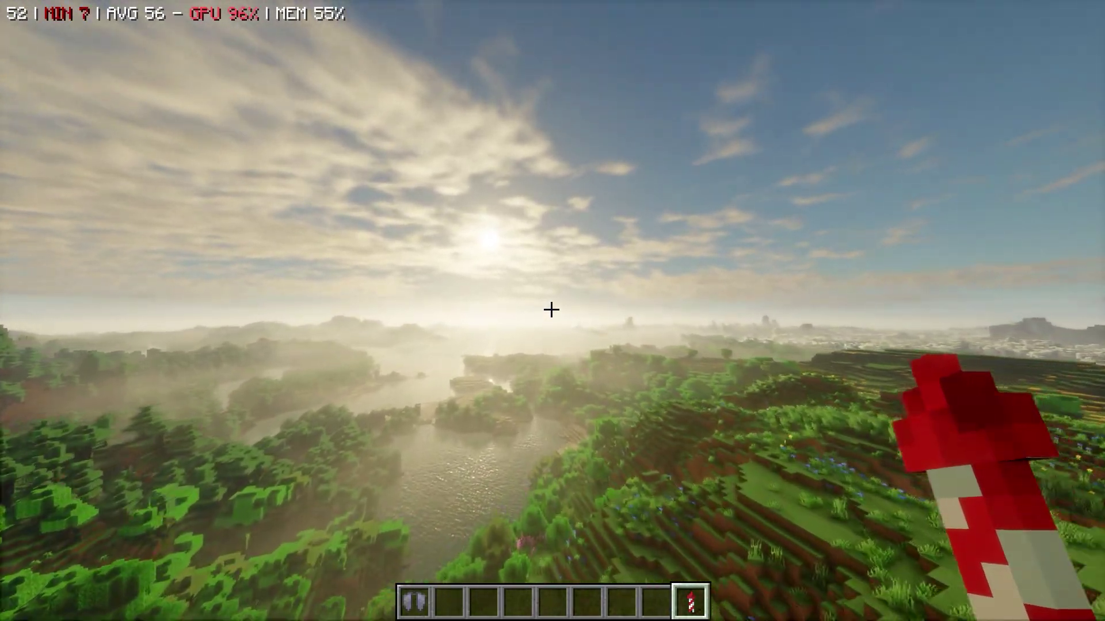
{"action": "key", "text": "F5"}
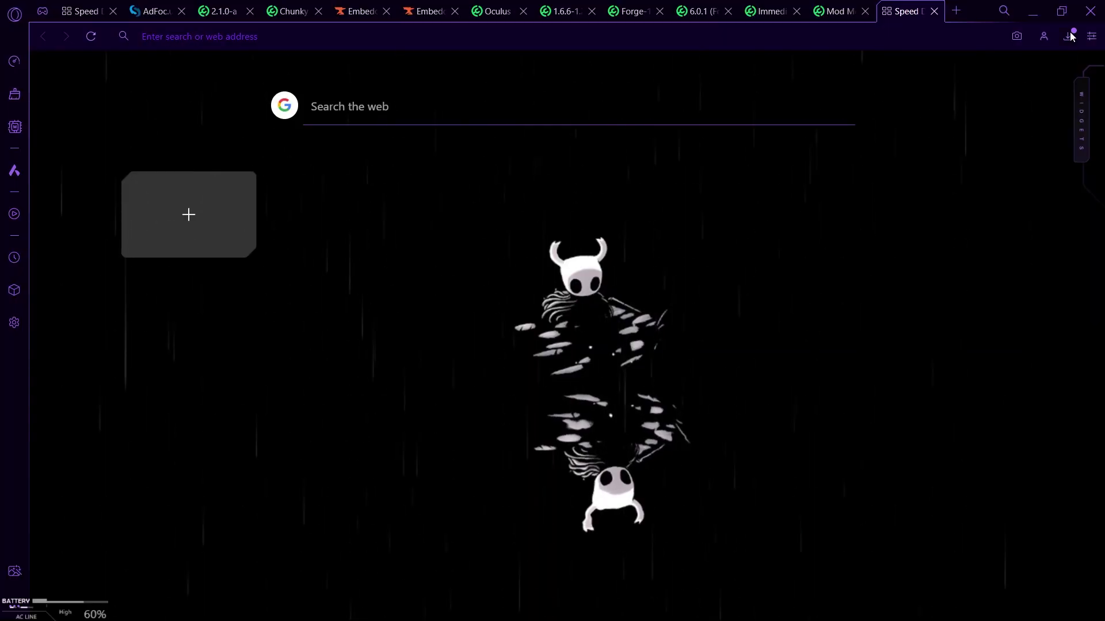
Step: Run the downloaded forge-1.20.1-47.3.1-installer.jar from its folder and install the Forge client profile
{"action": "left_click", "coordinate": [1069, 36]}
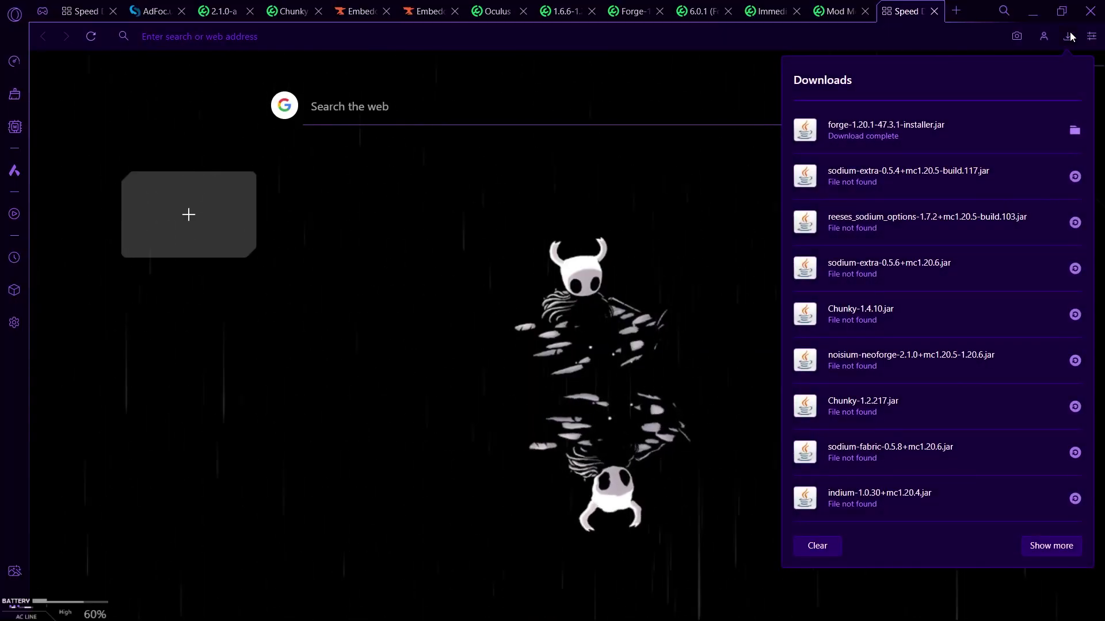
{"action": "left_click", "coordinate": [1073, 133]}
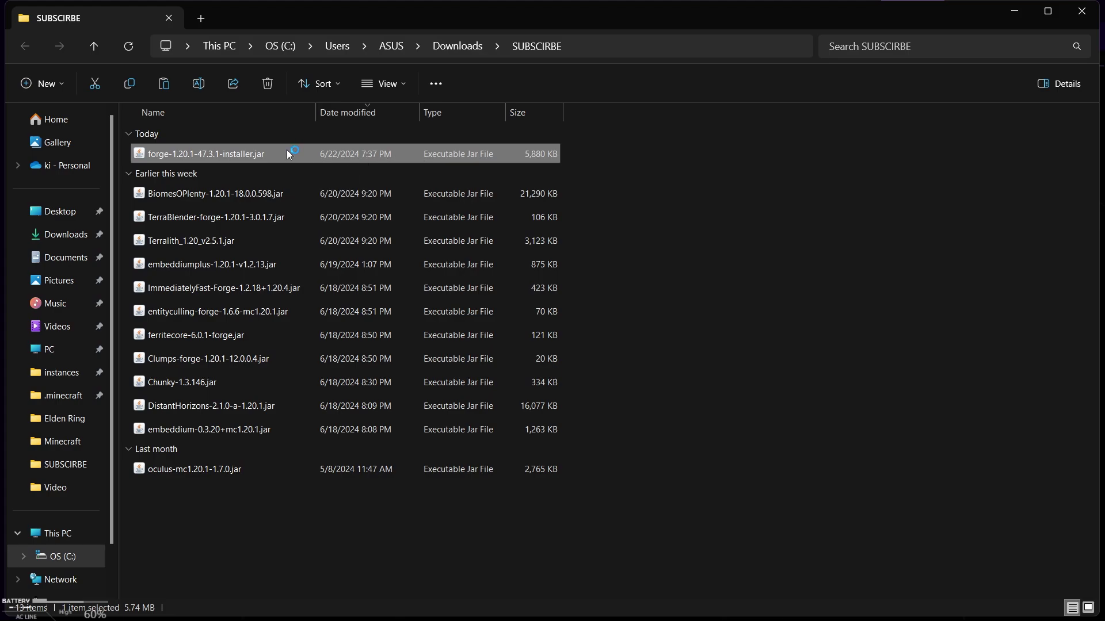
{"action": "left_click", "coordinate": [522, 399]}
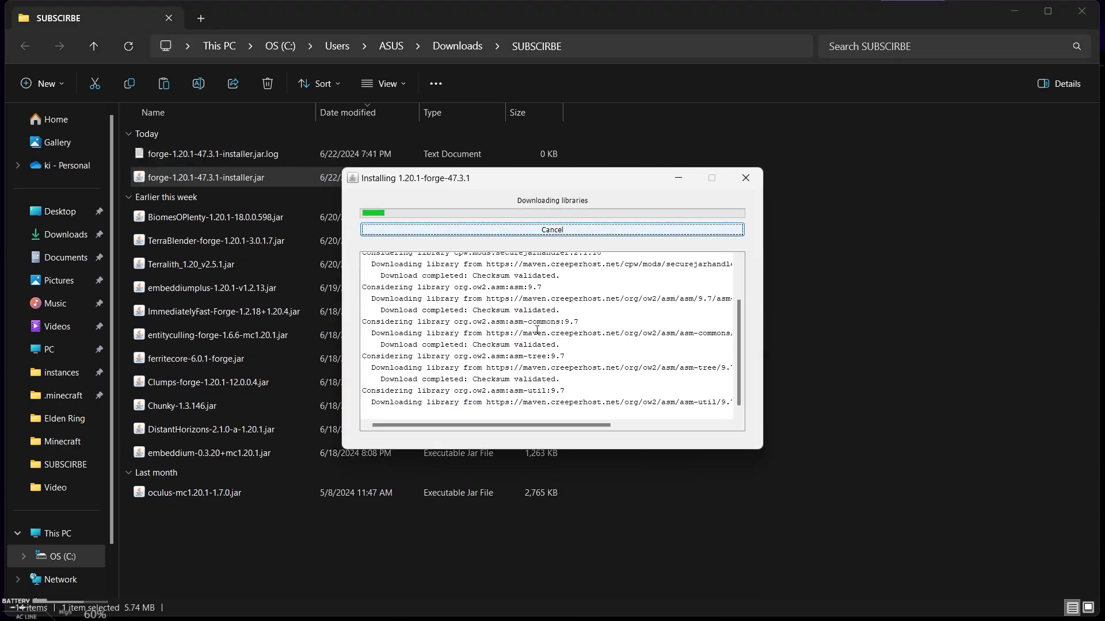
{"action": "left_click_drag", "start_coordinate": [541, 190], "coordinate": [783, 192]}
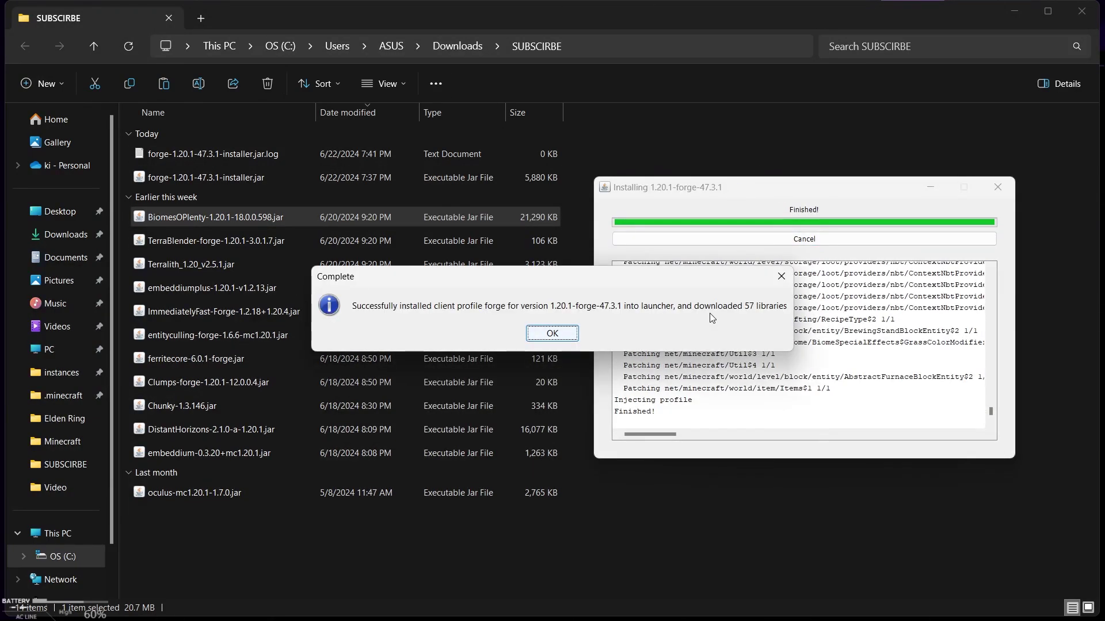
{"action": "left_click", "coordinate": [568, 338]}
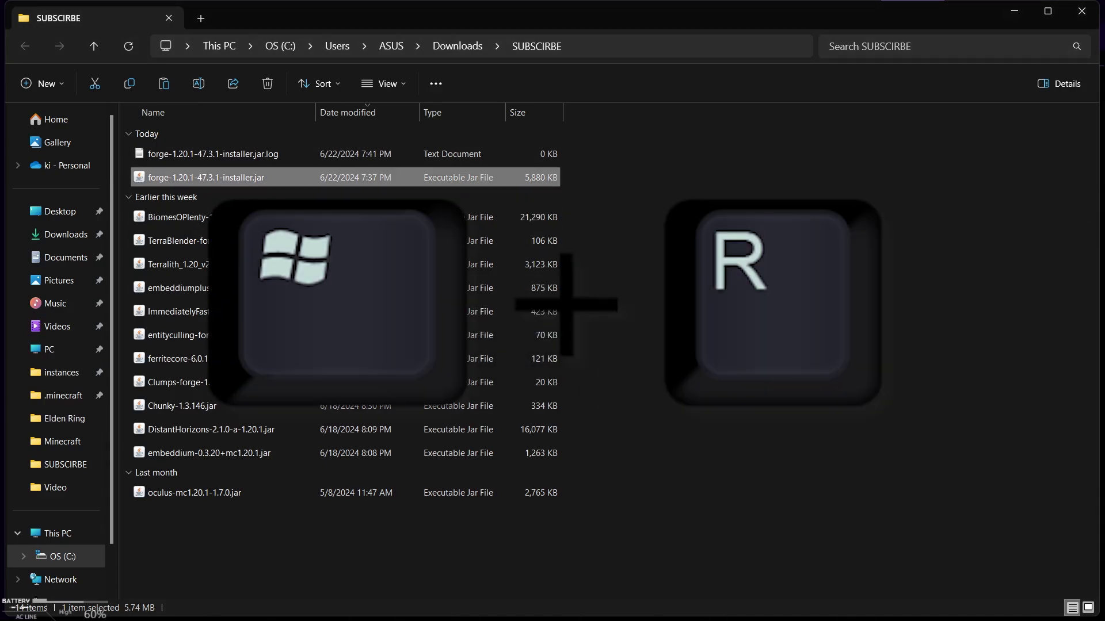
Step: Put all the downloaded mod .jar files, from BiomesOPlenty to oculus, into the mods folder of .minecraft under %appdata%
{"action": "left_click", "coordinate": [768, 356]}
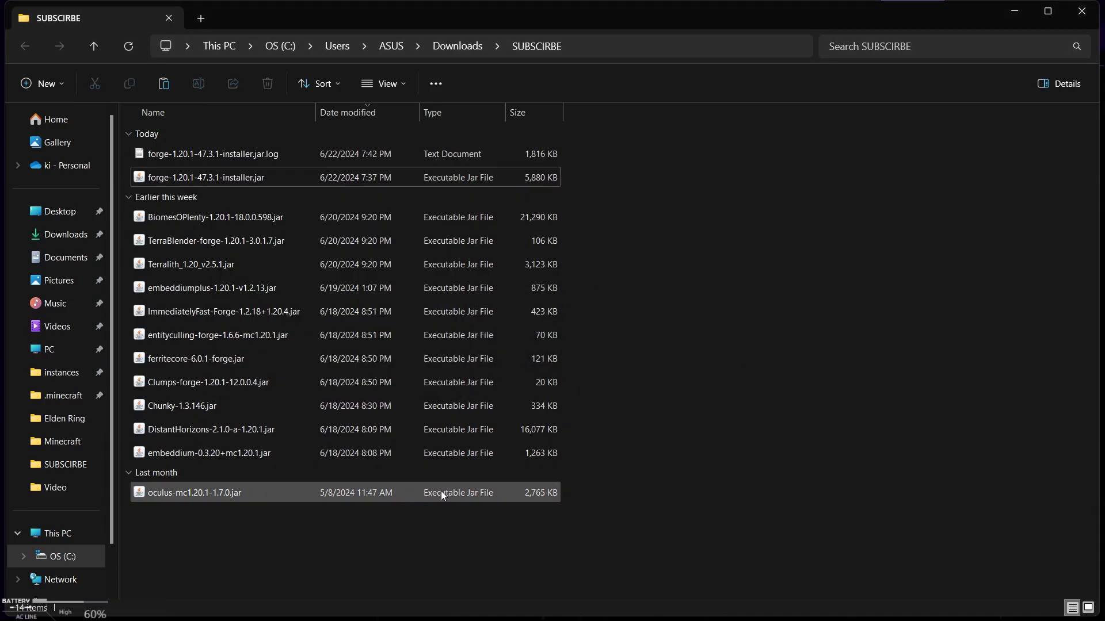
{"action": "left_click_drag", "start_coordinate": [440, 491], "coordinate": [695, 271]}
{"action": "key", "text": "super+r"}
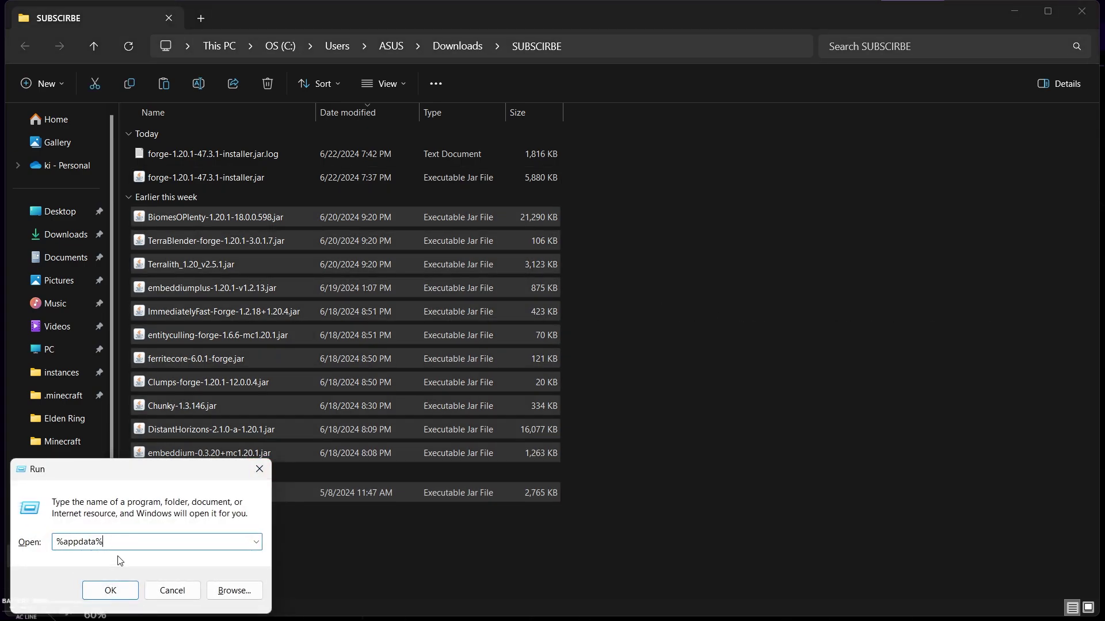
{"action": "left_click", "coordinate": [110, 590]}
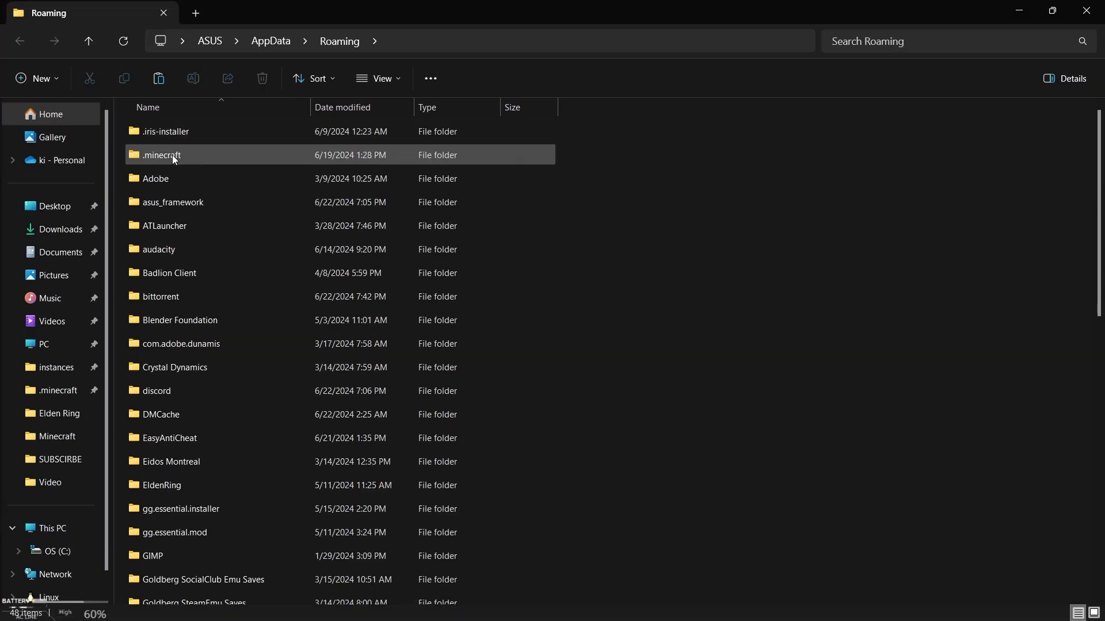
{"action": "double_click", "coordinate": [150, 155]}
{"action": "double_click", "coordinate": [133, 510]}
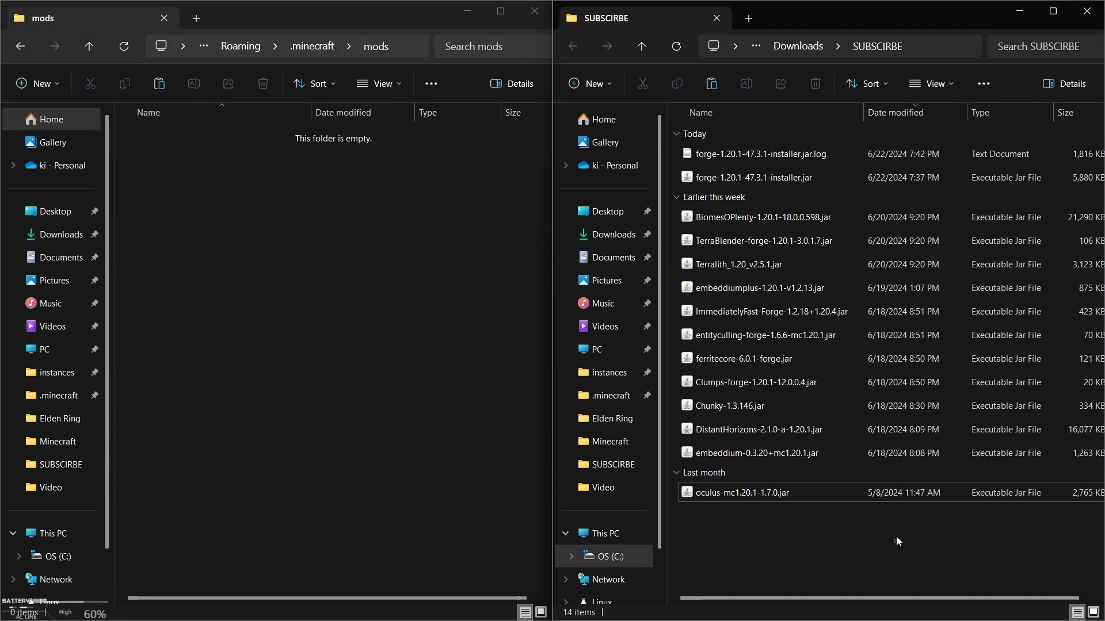
{"action": "left_click_drag", "start_coordinate": [895, 537], "coordinate": [334, 262]}
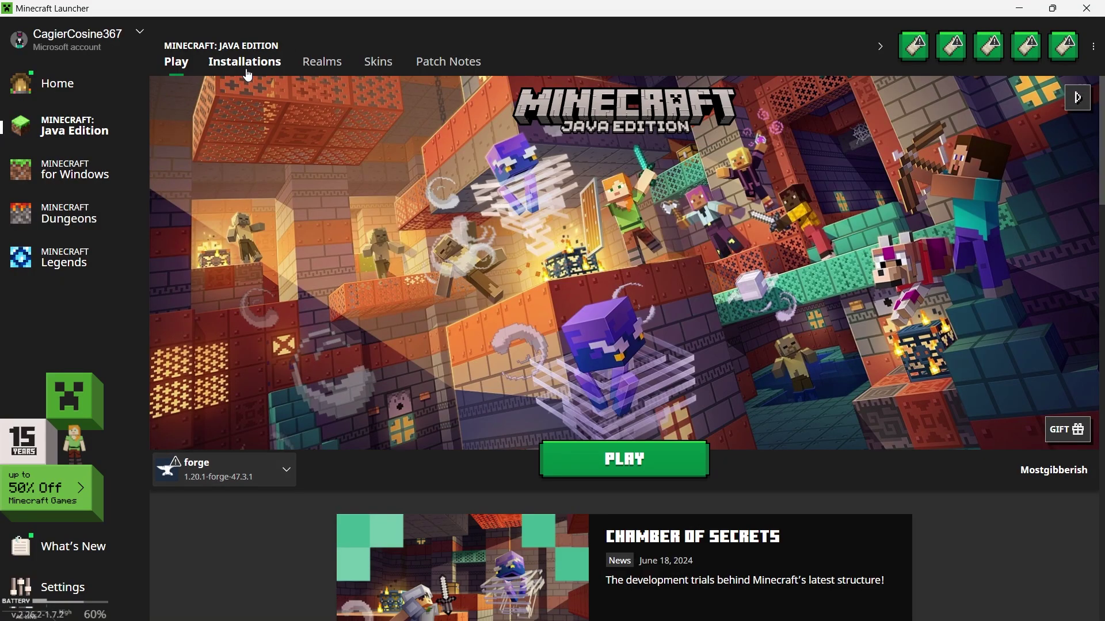
Step: Edit the forge installation in the Minecraft Launcher, set its JVM memory argument to -Xmx8G and save it
{"action": "left_click", "coordinate": [245, 61]}
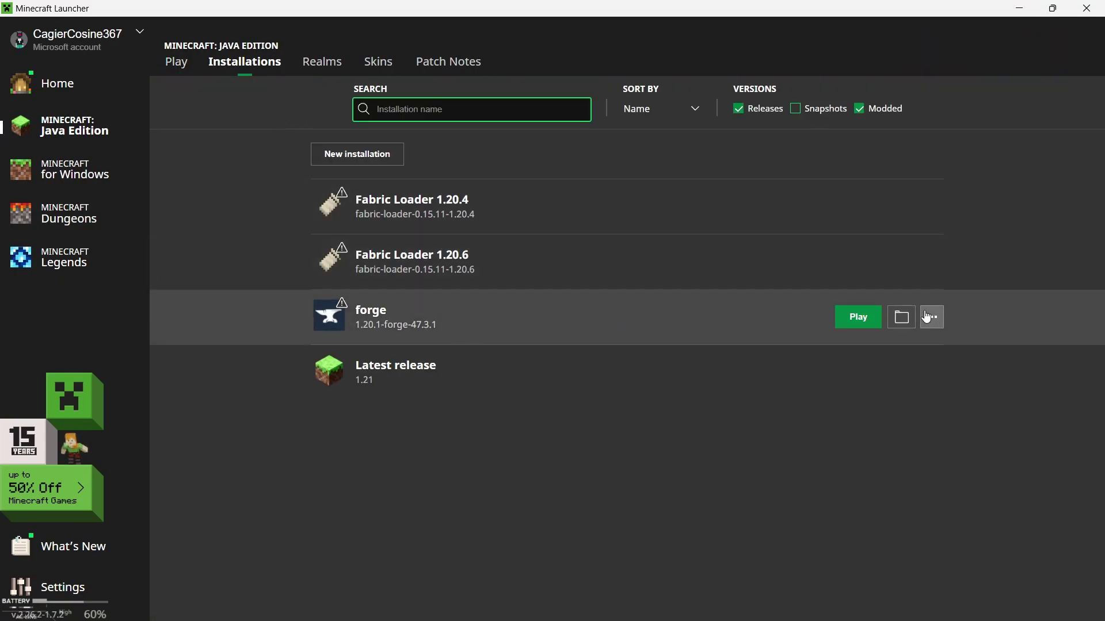
{"action": "left_click", "coordinate": [932, 317]}
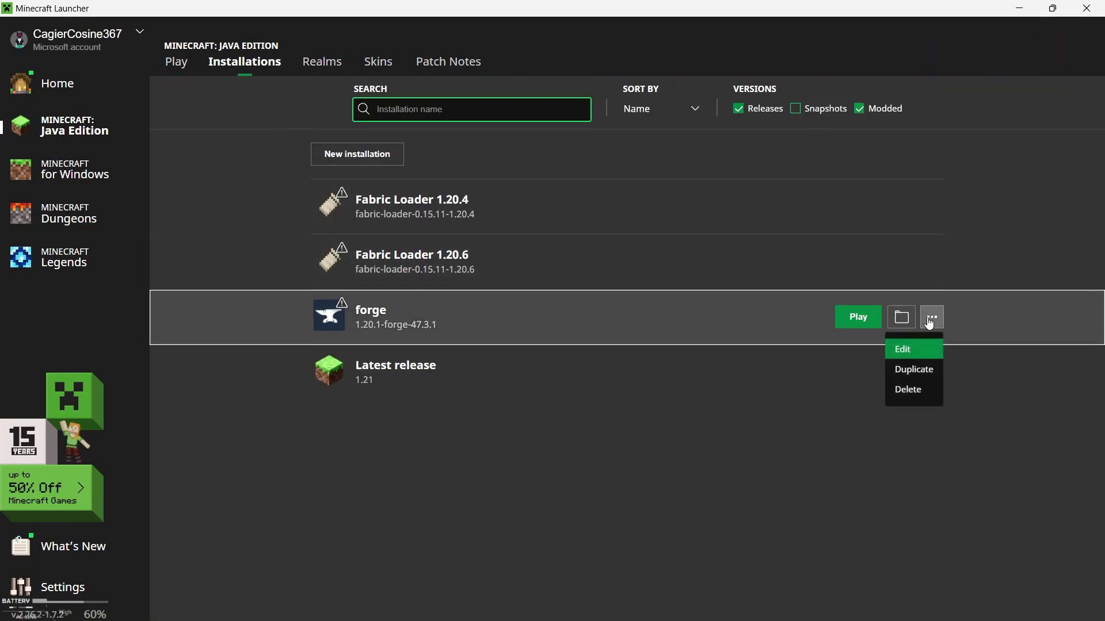
{"action": "left_click", "coordinate": [919, 357]}
{"action": "left_click", "coordinate": [682, 397]}
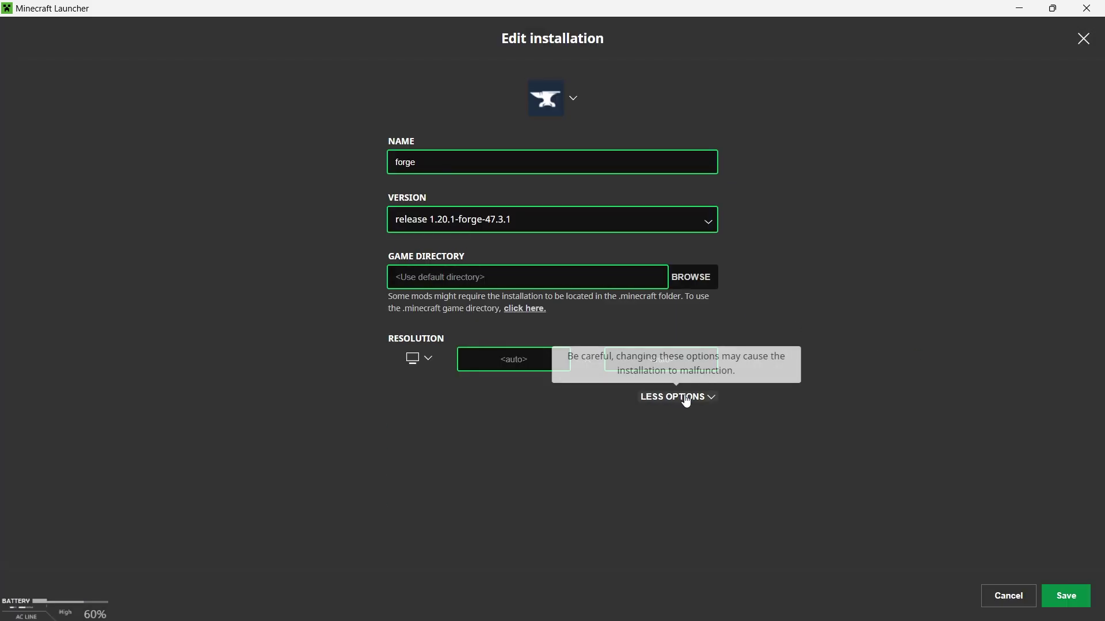
{"action": "left_click", "coordinate": [421, 495]}
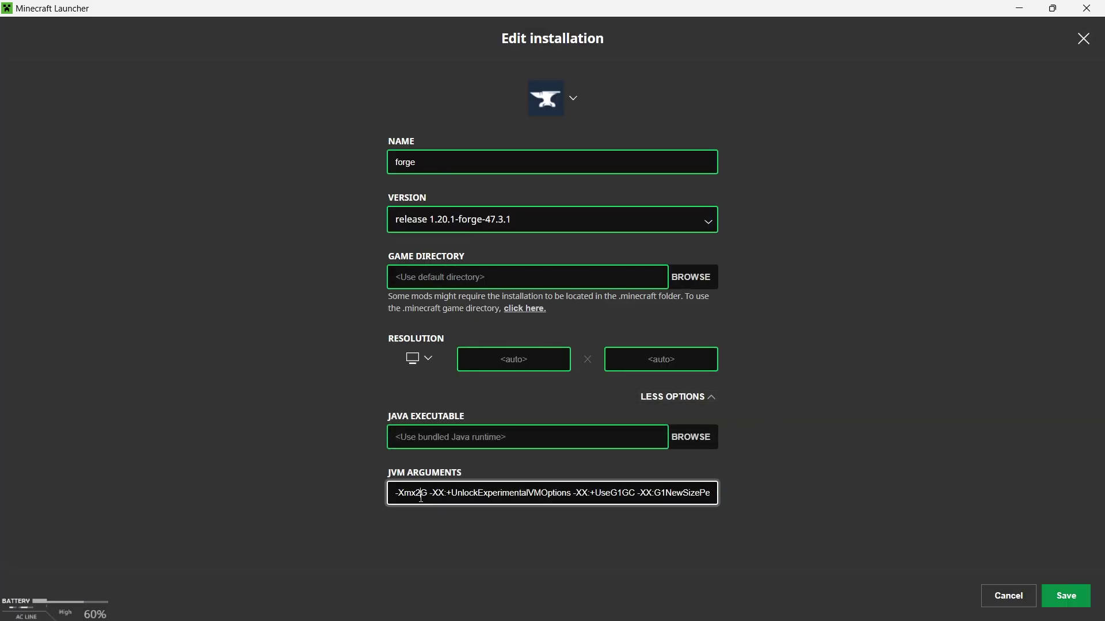
{"action": "key", "text": "BackSpace"}
{"action": "type", "text": "8"}
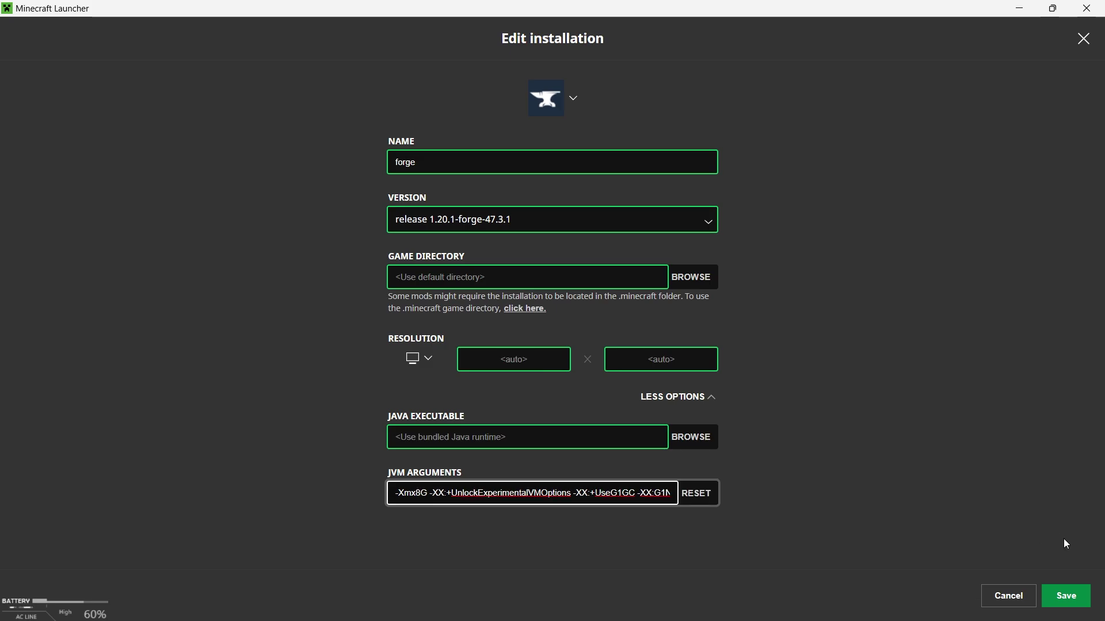
{"action": "left_click", "coordinate": [1066, 596]}
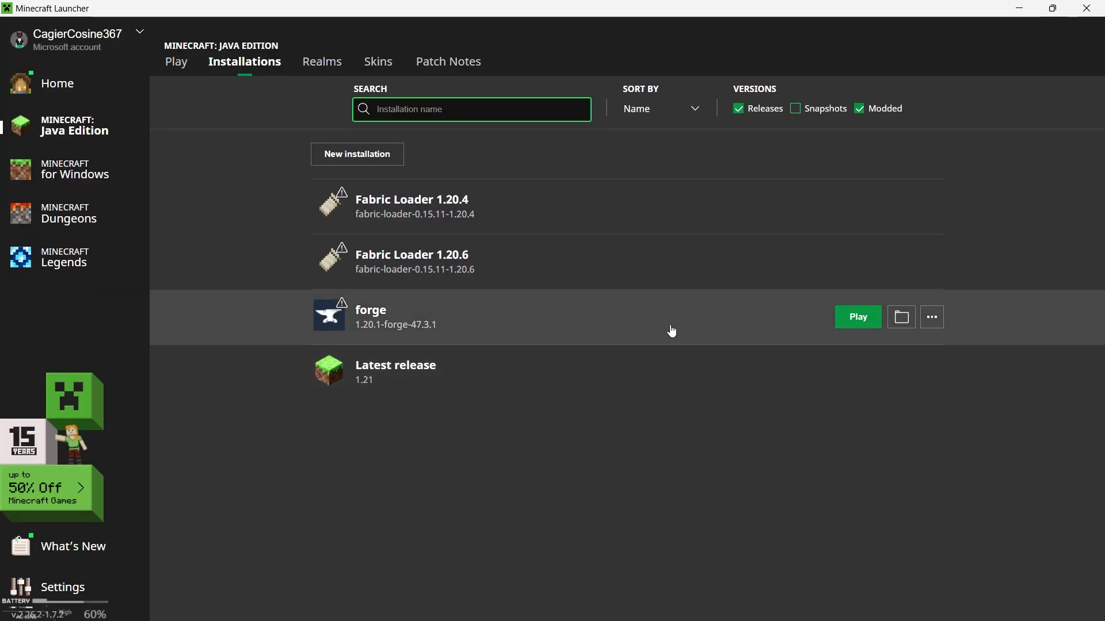
Step: Launch the forge installation, accepting the modified-installation risks and turning off further warnings for it
{"action": "left_click", "coordinate": [856, 318]}
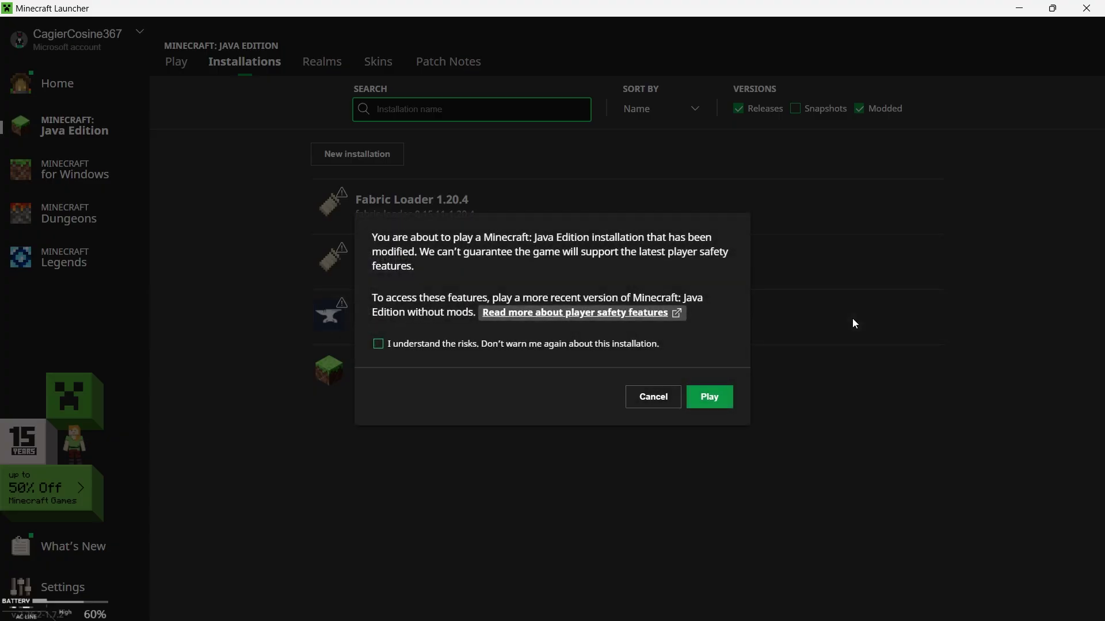
{"action": "left_click", "coordinate": [378, 344]}
{"action": "left_click", "coordinate": [653, 398]}
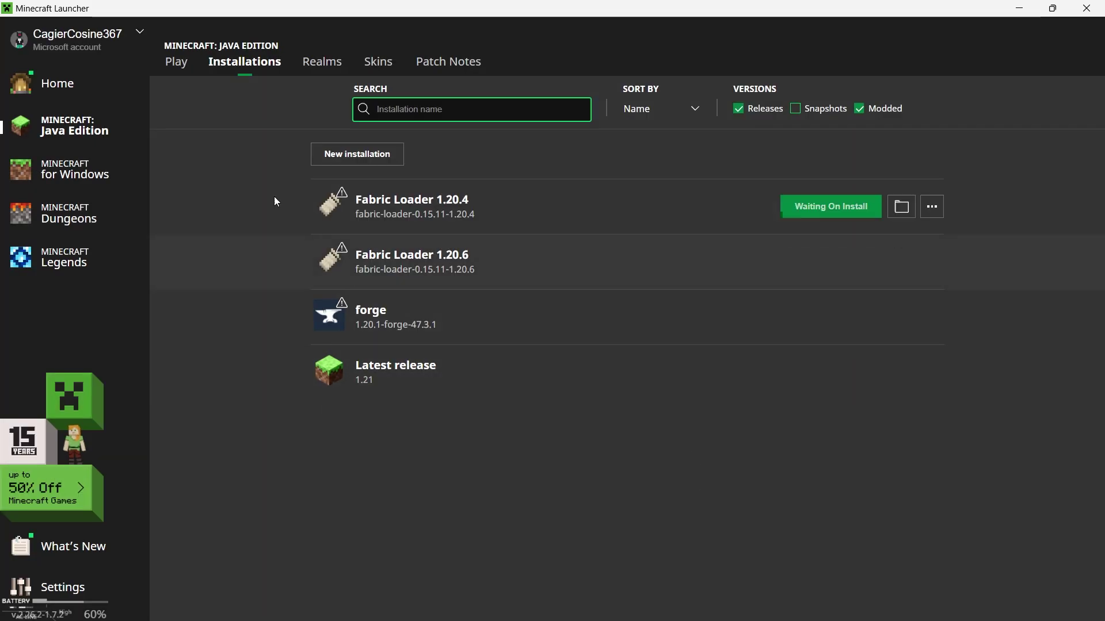
{"action": "left_click", "coordinate": [176, 62]}
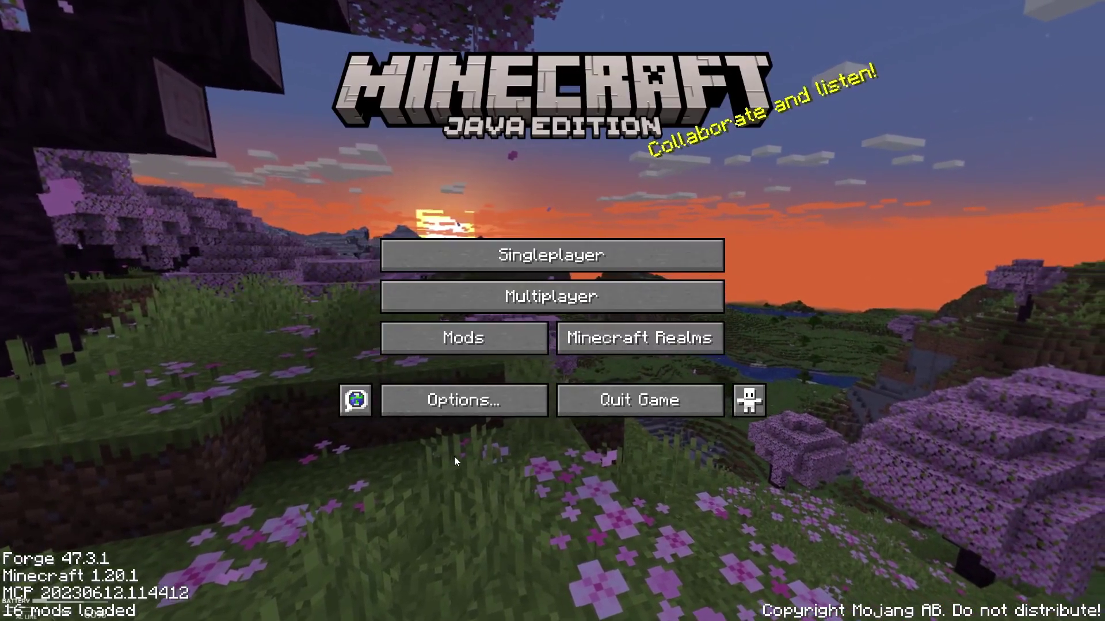
Step: Review the render quality settings among the advanced graphics options of the Distant Horizons config
{"action": "left_click", "coordinate": [466, 406]}
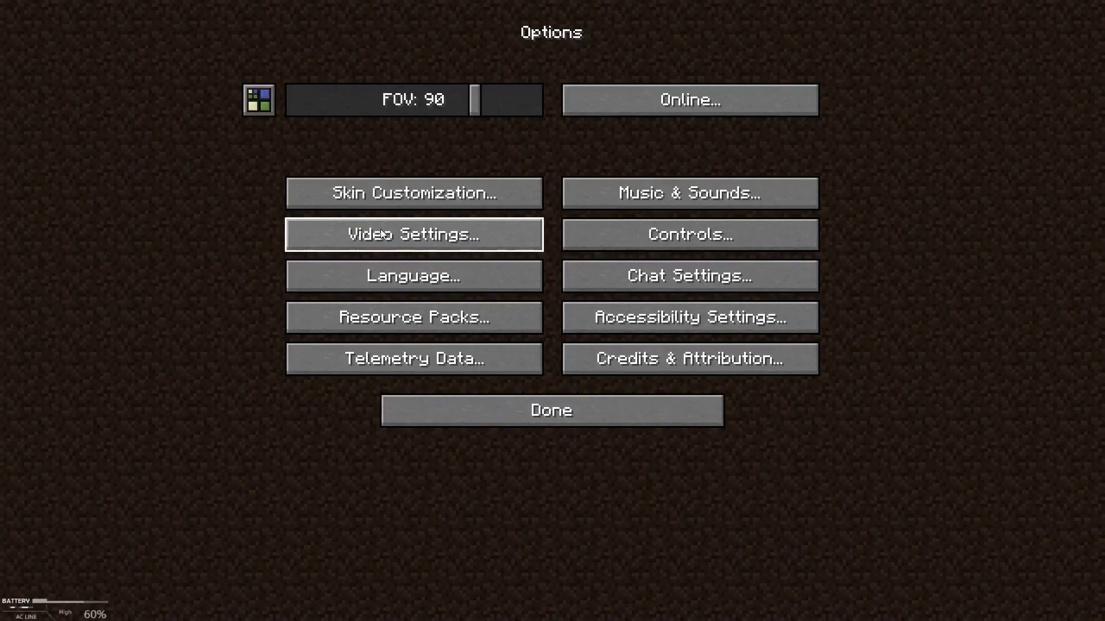
{"action": "left_click", "coordinate": [256, 101]}
{"action": "left_click", "coordinate": [500, 295]}
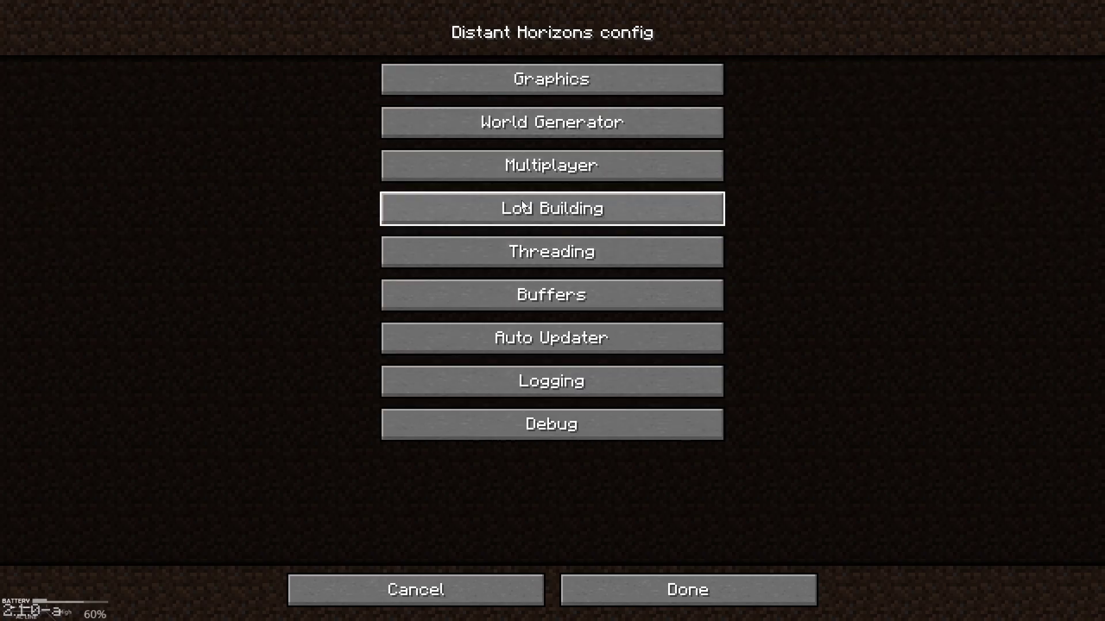
{"action": "left_click", "coordinate": [576, 79]}
{"action": "left_click", "coordinate": [463, 76]}
{"action": "left_click", "coordinate": [773, 590]}
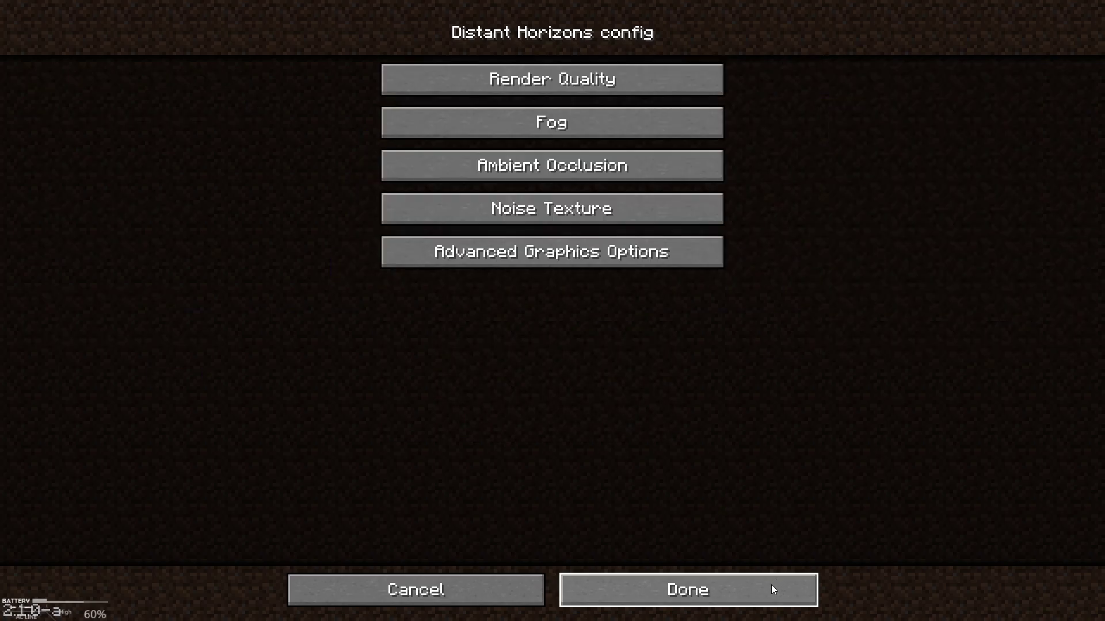
{"action": "left_click", "coordinate": [773, 589]}
{"action": "left_click", "coordinate": [773, 589]}
{"action": "left_click", "coordinate": [697, 597]}
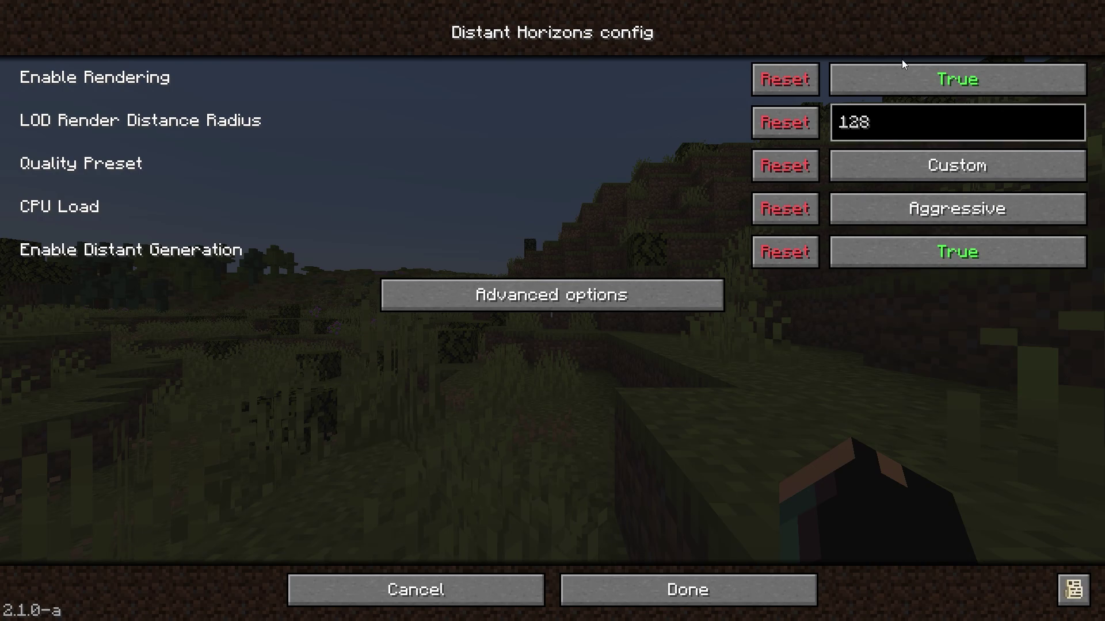
Step: Set Enable Rendering to False in the in-world Distant Horizons config and save the change
{"action": "left_click", "coordinate": [901, 75]}
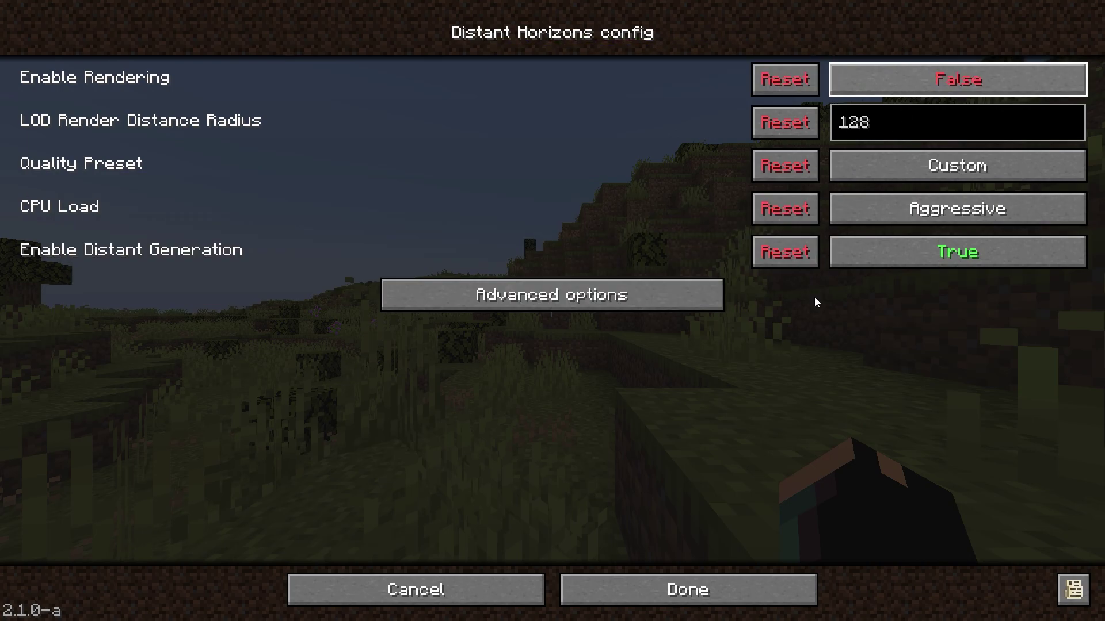
{"action": "left_click", "coordinate": [633, 589]}
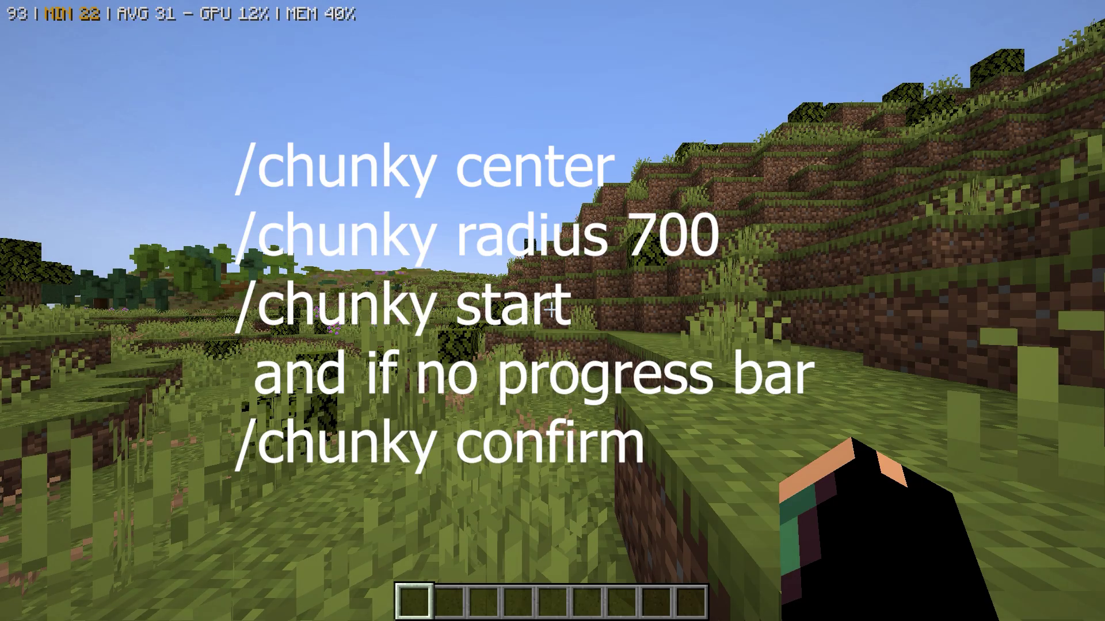
Step: Set the Chunky pre-generation center with the command /chunky center
{"action": "key", "text": "slash"}
{"action": "type", "text": "chunky"}
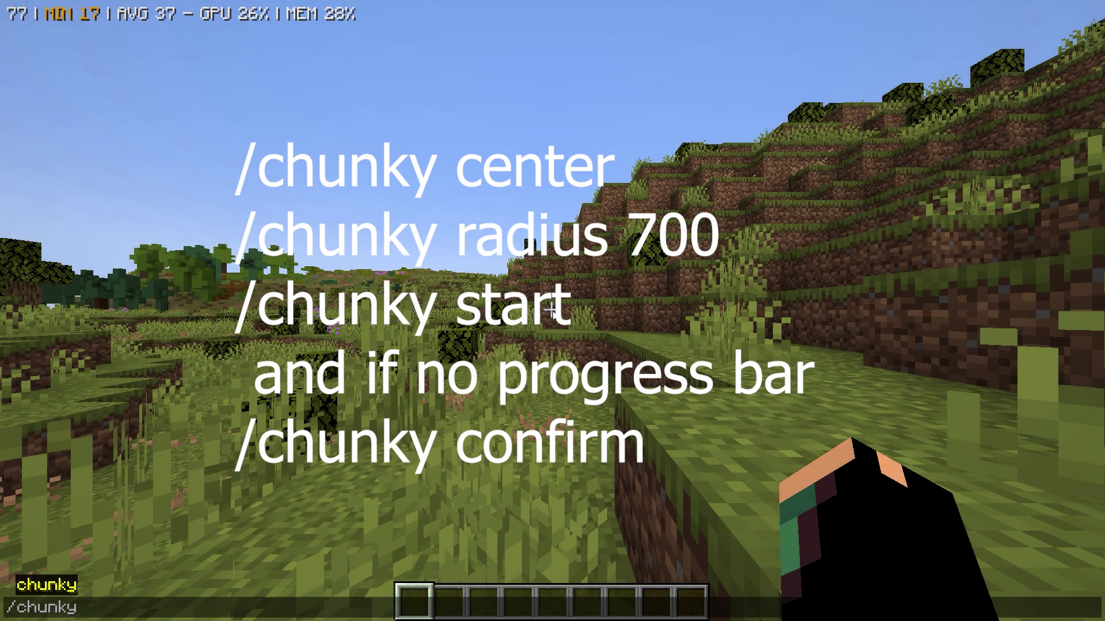
{"action": "type", "text": " center"}
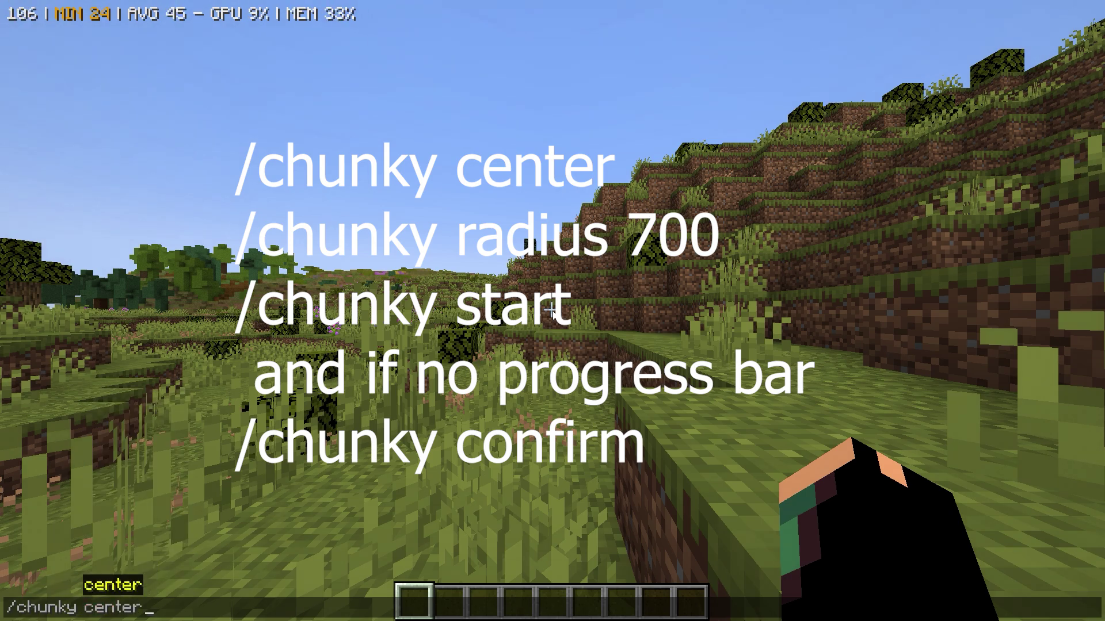
{"action": "key", "text": "Return"}
Step: Set the Chunky pre-generation radius with the command /chunky radius 500 500
{"action": "key", "text": "slash"}
{"action": "type", "text": "chunky"}
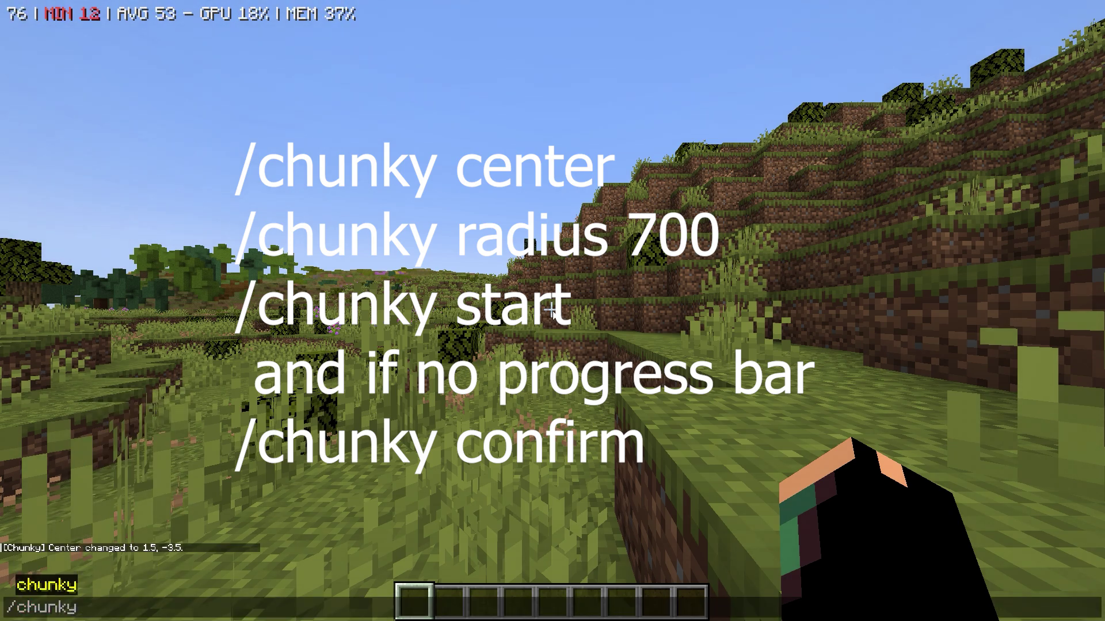
{"action": "type", "text": " r"}
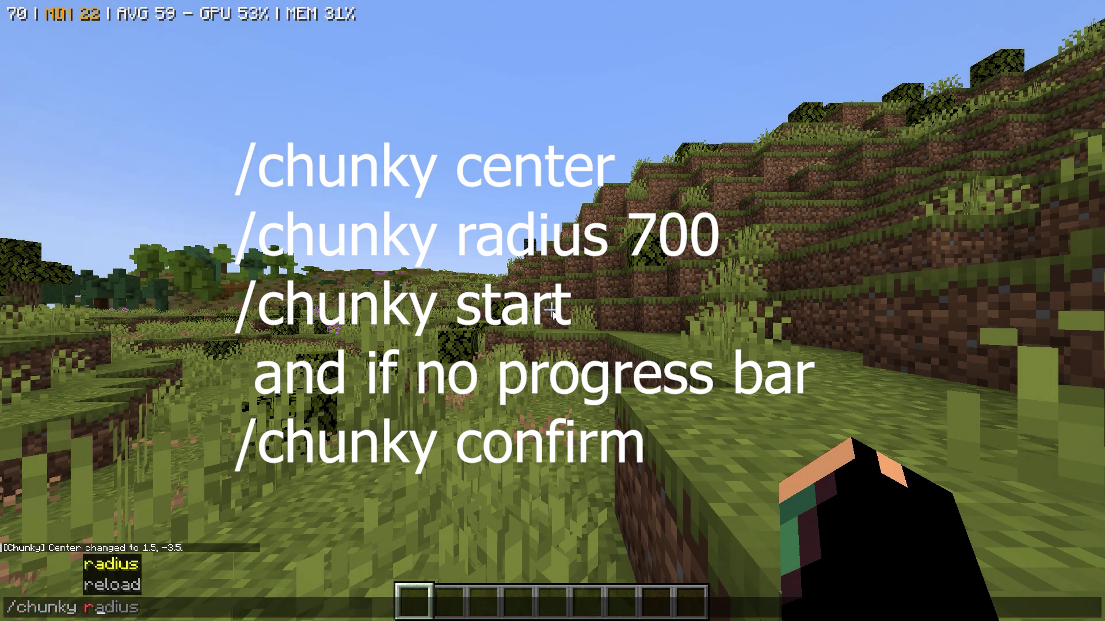
{"action": "type", "text": "adius 500 500"}
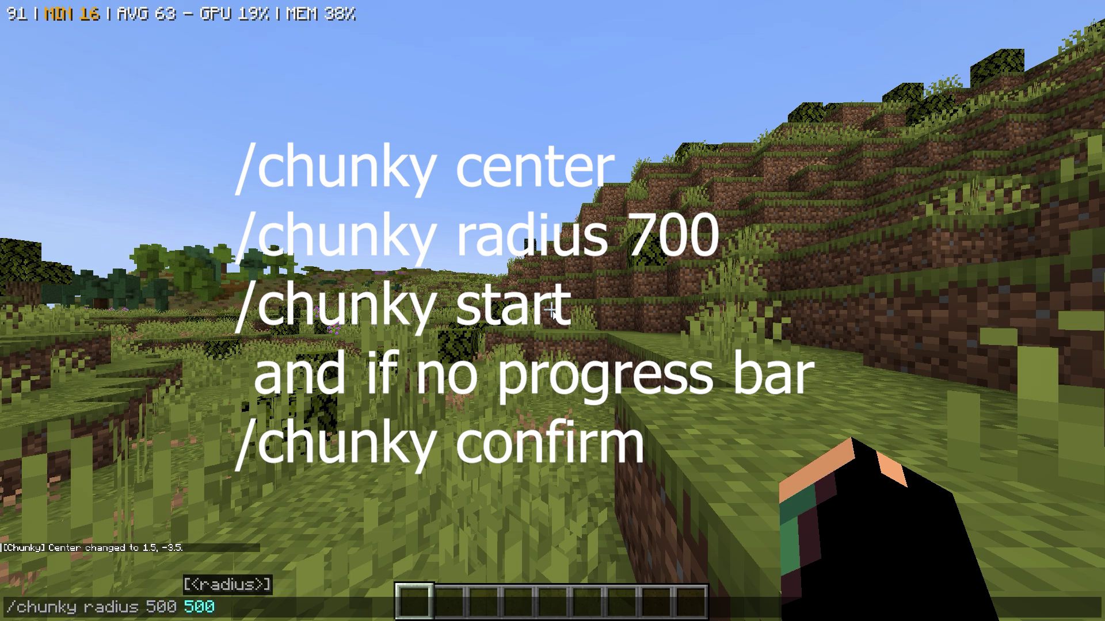
{"action": "key", "text": "Return"}
Step: Start pre-generating the world's chunks with the command /chunky start
{"action": "key", "text": "slash"}
{"action": "type", "text": "chunky"}
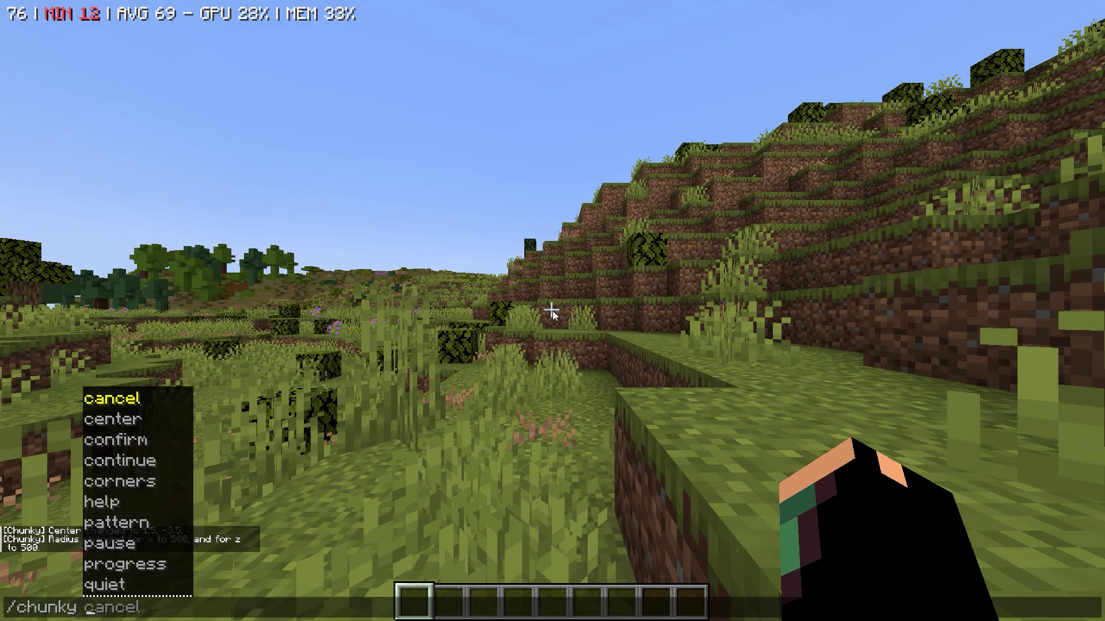
{"action": "type", "text": " start"}
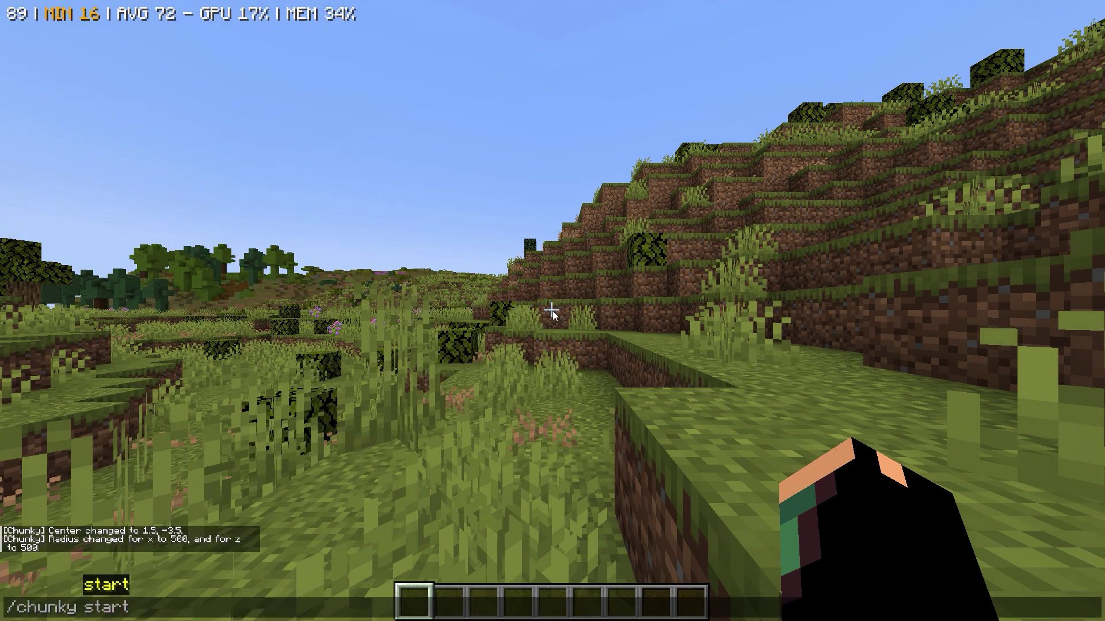
{"action": "key", "text": "Return"}
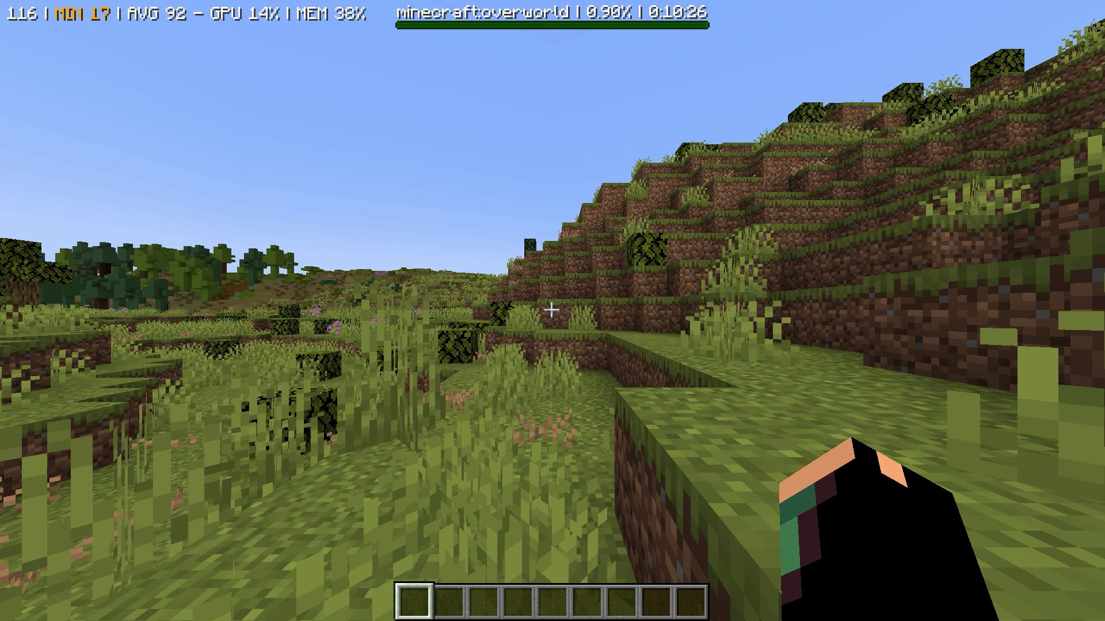
Step: Save and quit the current world to the title screen and reload it from the singleplayer worlds
{"action": "key", "text": "Escape"}
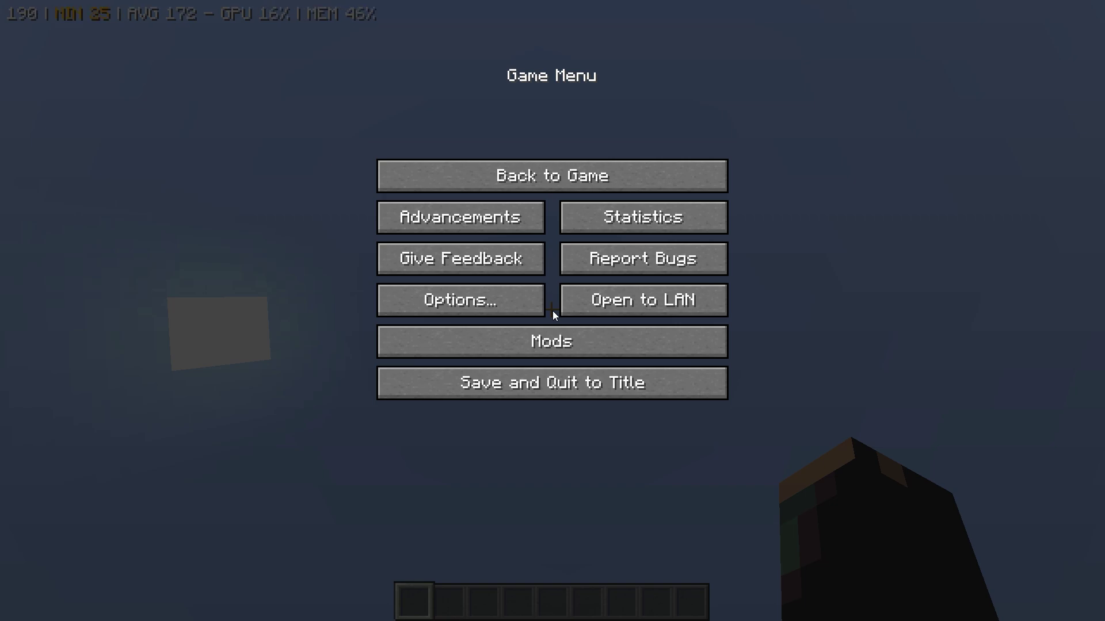
{"action": "left_click", "coordinate": [650, 179]}
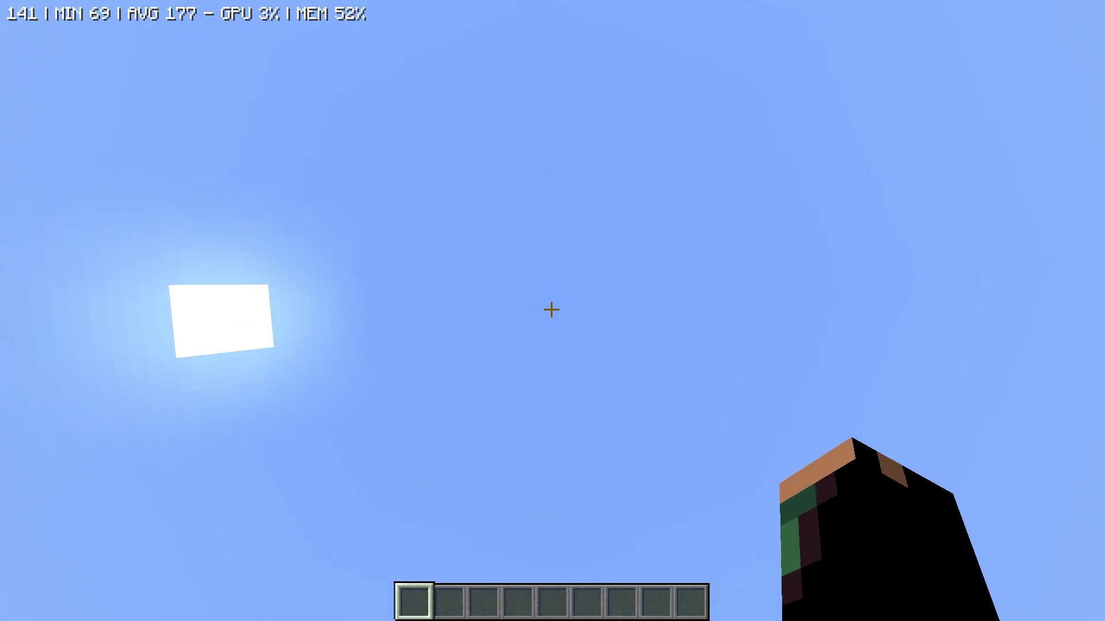
{"action": "key", "text": "Escape"}
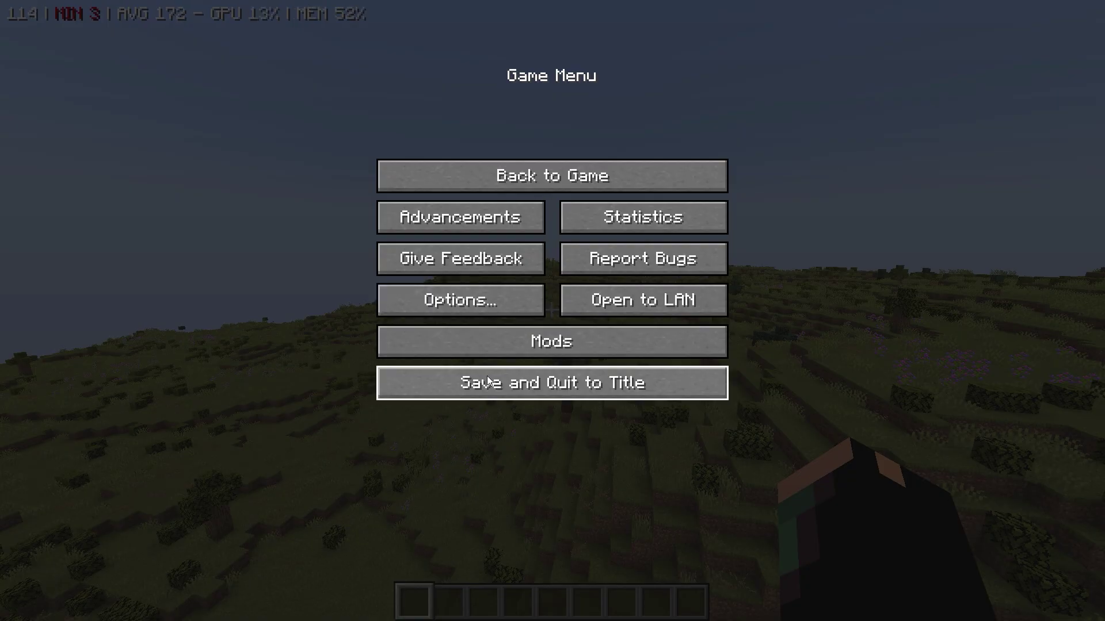
{"action": "left_click", "coordinate": [575, 374]}
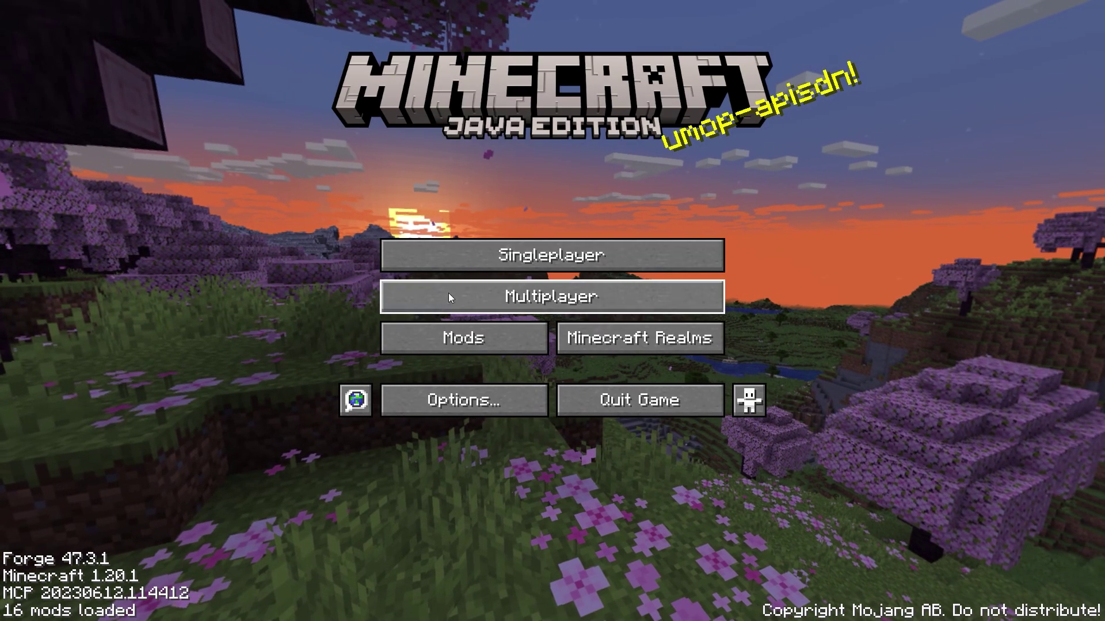
{"action": "left_click", "coordinate": [452, 254]}
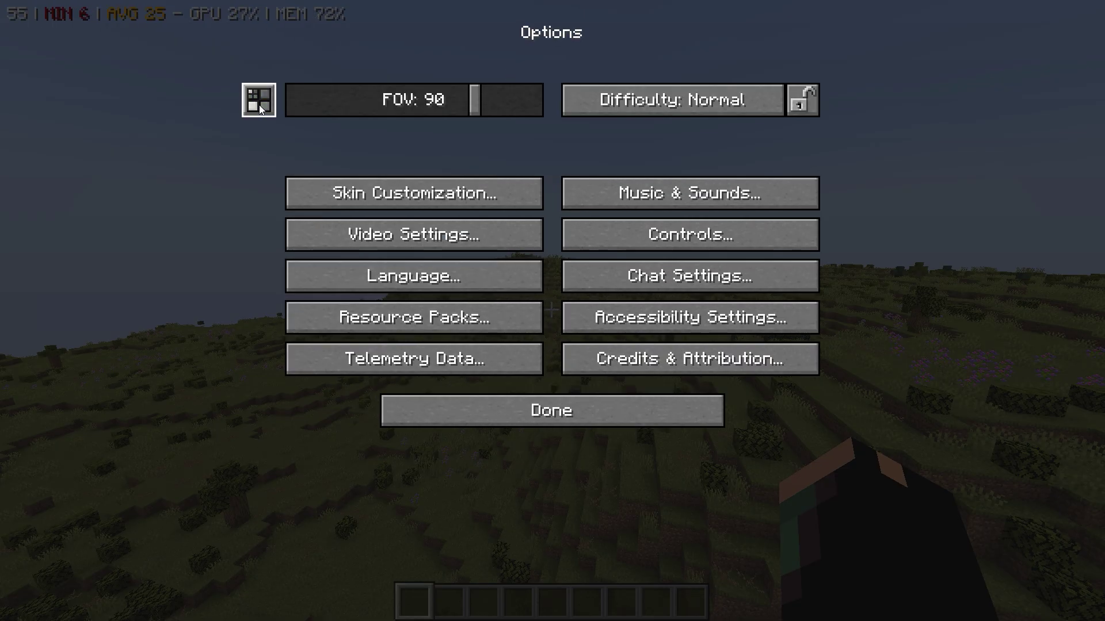
Step: Set Enable Rendering to True in the in-world Distant Horizons config and save the change
{"action": "left_click", "coordinate": [263, 97]}
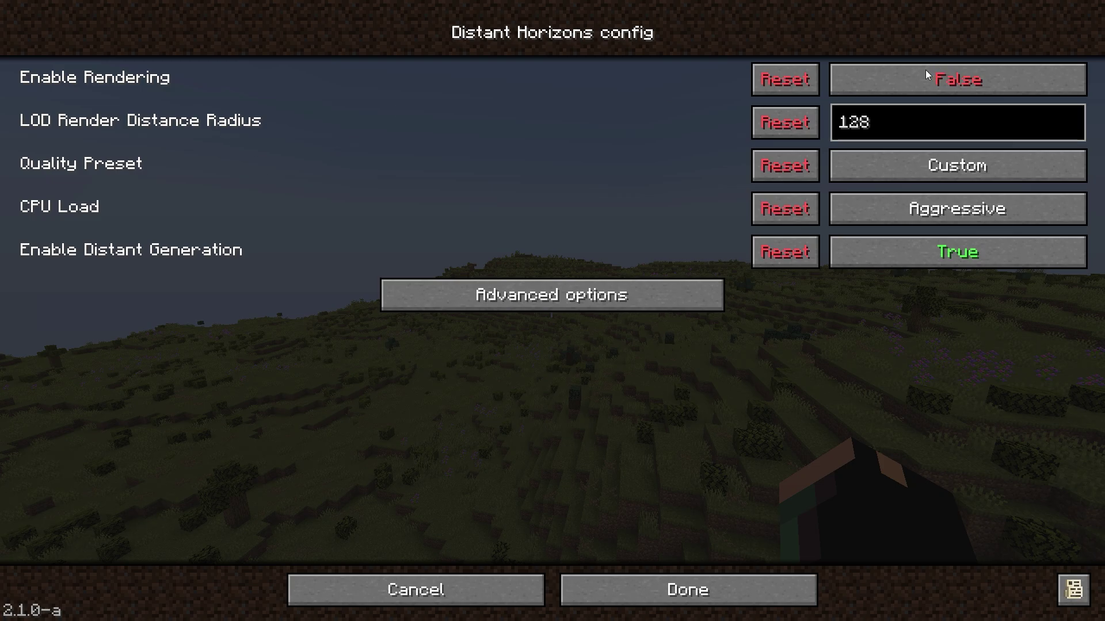
{"action": "left_click", "coordinate": [927, 76]}
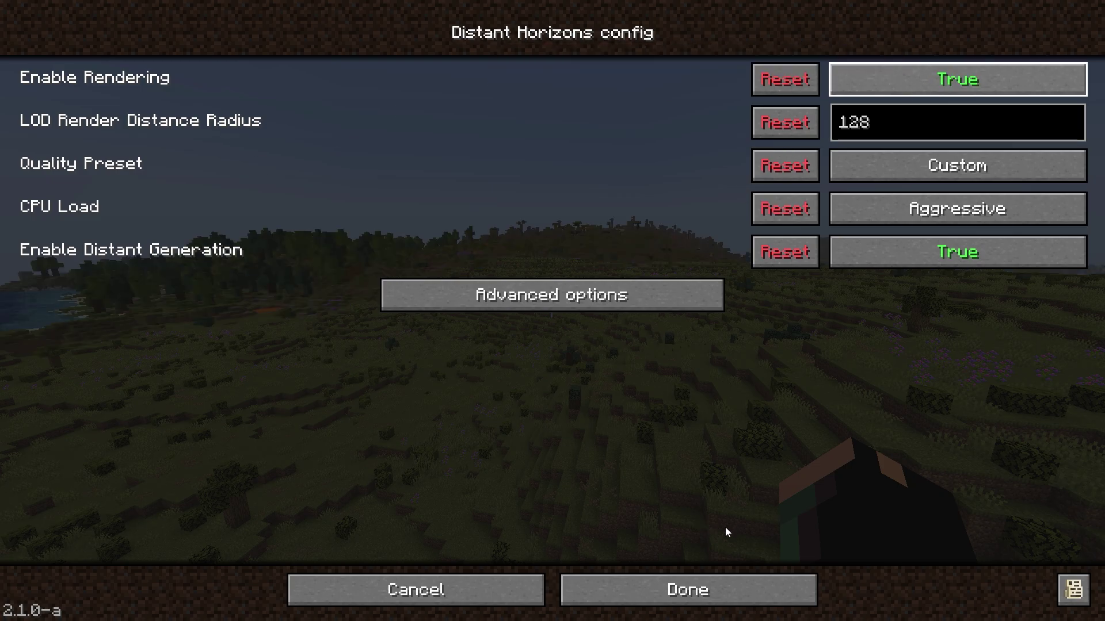
{"action": "left_click", "coordinate": [709, 582]}
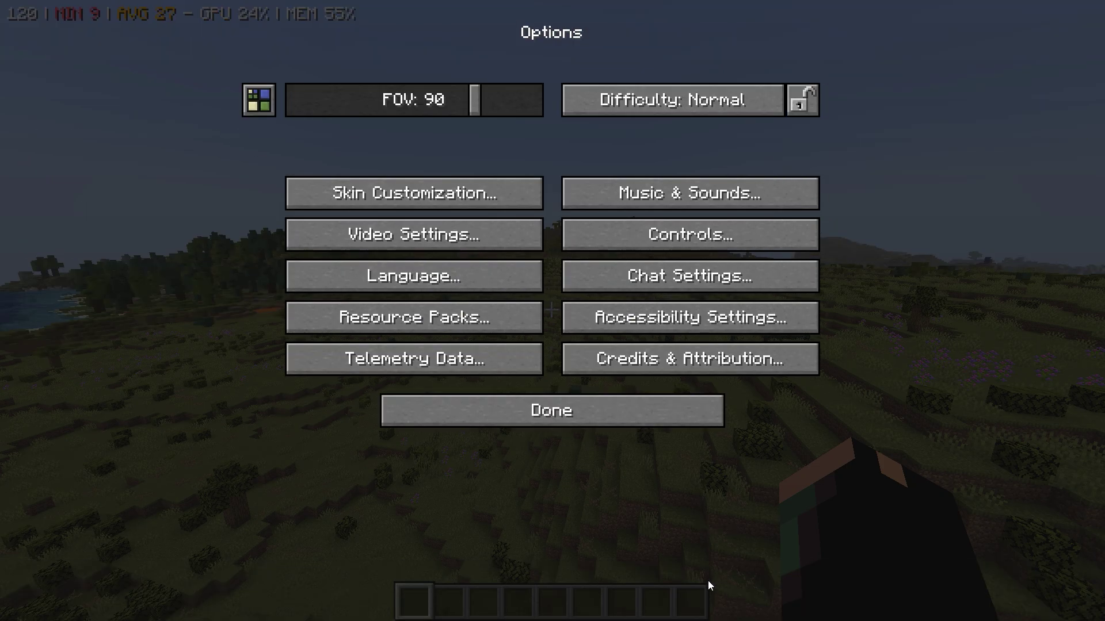
Step: Enable shaders with the Bliss-Shader-main pack in the Oculus shader pack settings and return to the world
{"action": "left_click", "coordinate": [419, 236]}
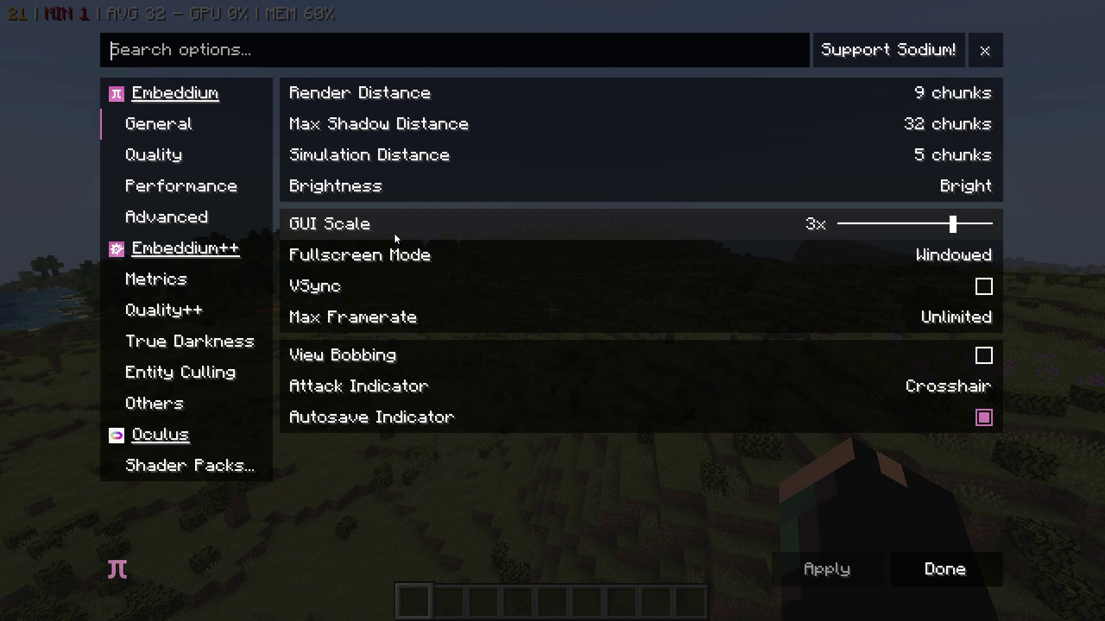
{"action": "left_click", "coordinate": [185, 466]}
{"action": "left_click", "coordinate": [569, 80]}
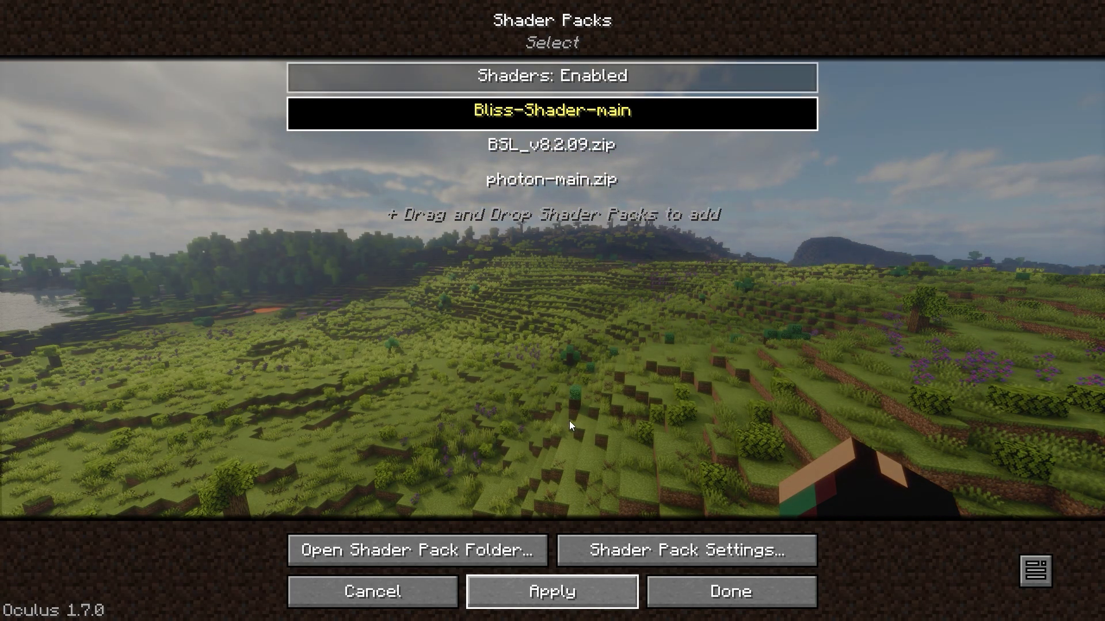
{"action": "left_click", "coordinate": [754, 584]}
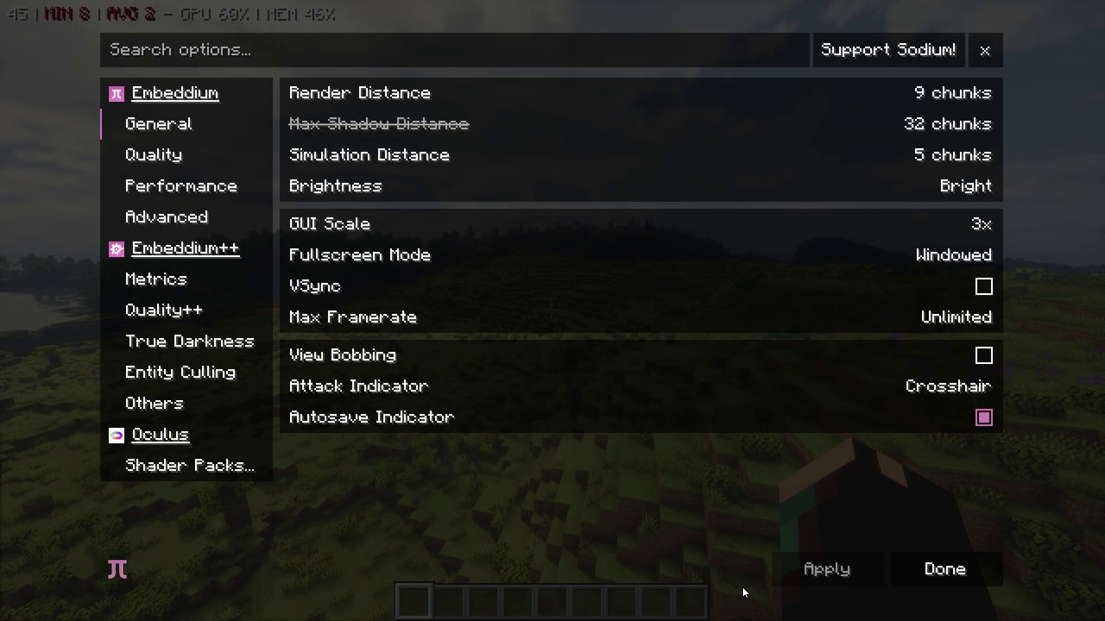
{"action": "left_click", "coordinate": [945, 569]}
{"action": "left_click", "coordinate": [553, 406]}
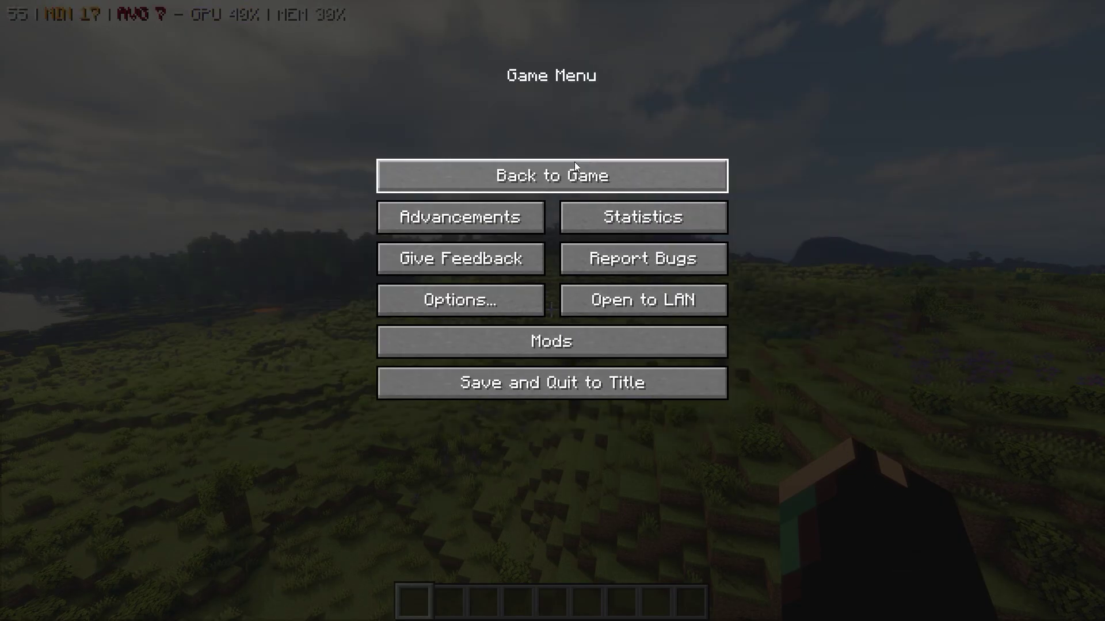
{"action": "left_click", "coordinate": [575, 172]}
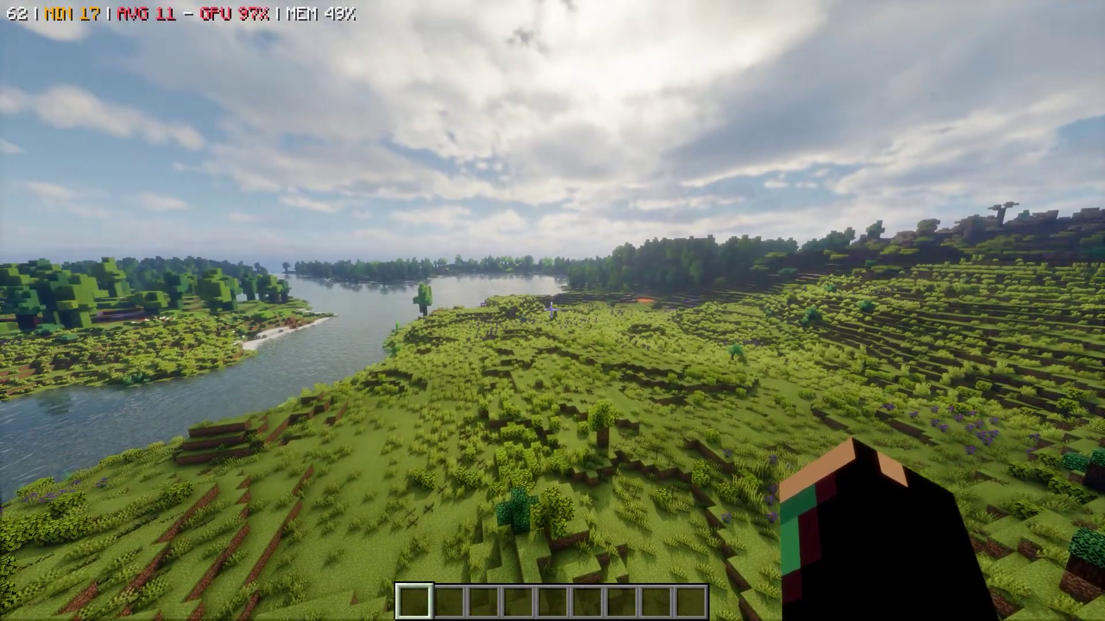